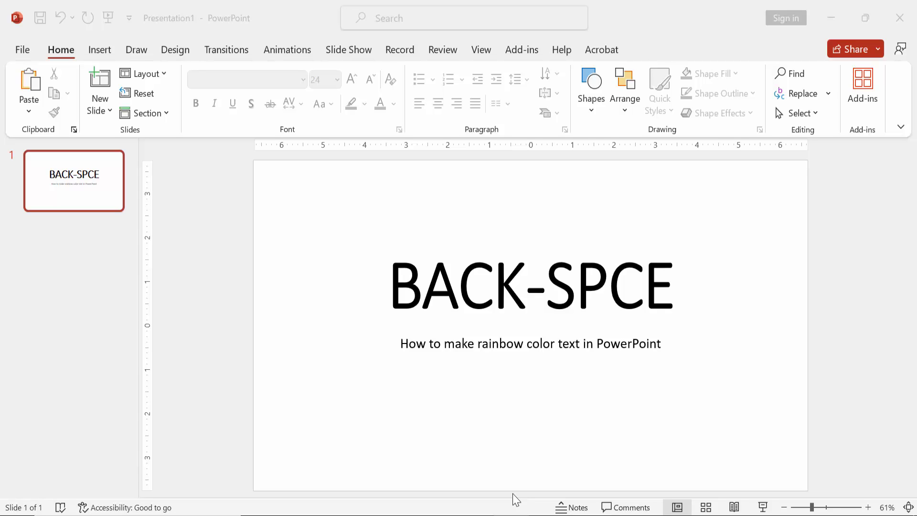
- Select the BACK-SPCE title and show the Text Fill gradient options on Shape Format
{"action": "triple_click", "coordinate": [478, 286]}
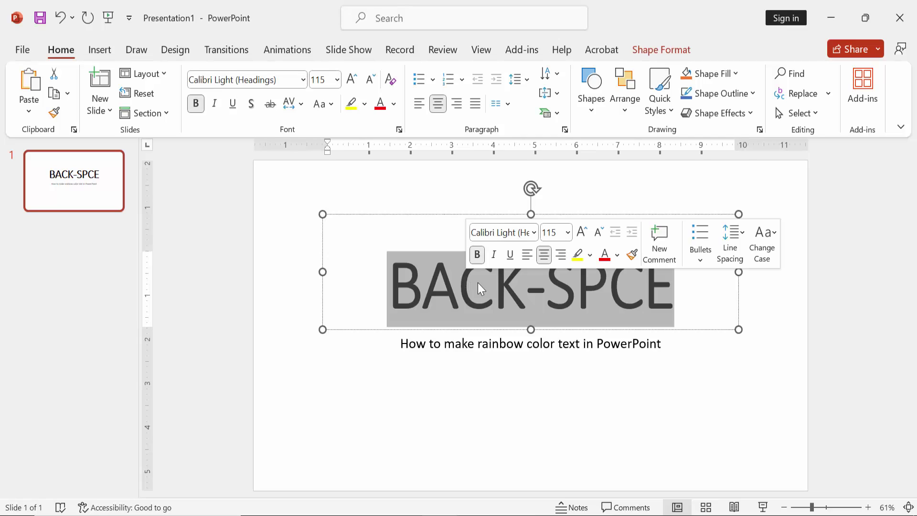
{"action": "left_click", "coordinate": [643, 50]}
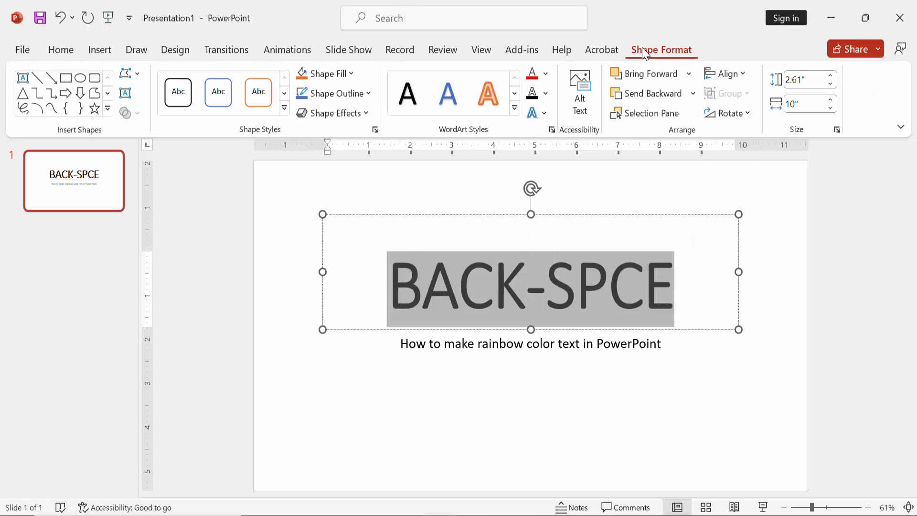
{"action": "left_click", "coordinate": [545, 74]}
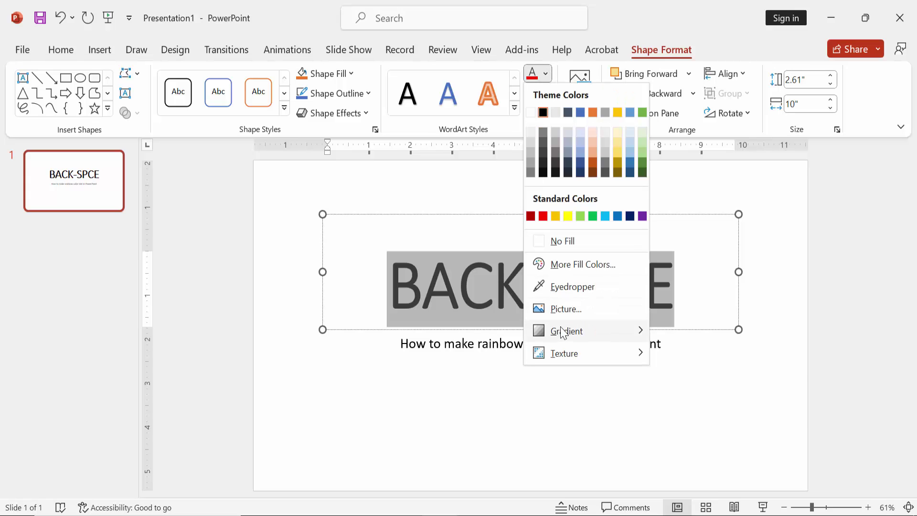
{"action": "mouse_move", "coordinate": [587, 331]}
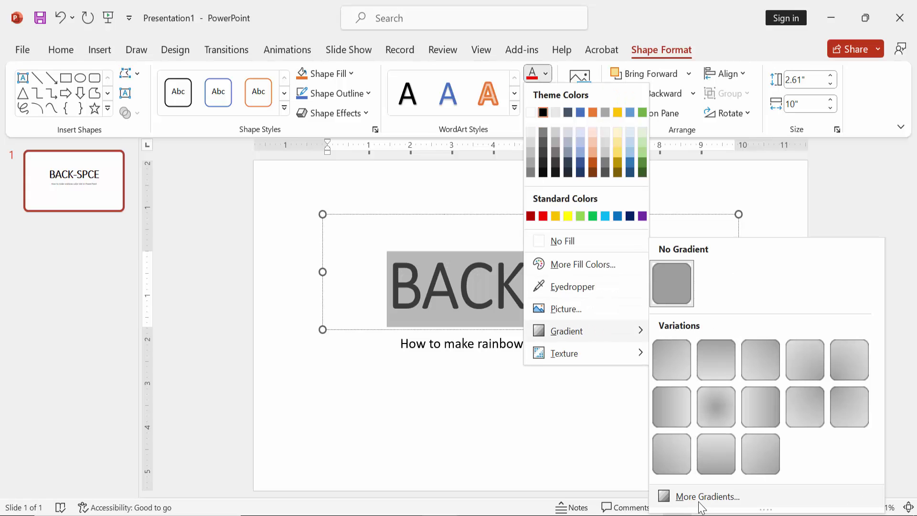
- Give BACK-SPCE a linear gradient fill, move the red stop to the start and add extra stops
{"action": "left_click", "coordinate": [700, 498]}
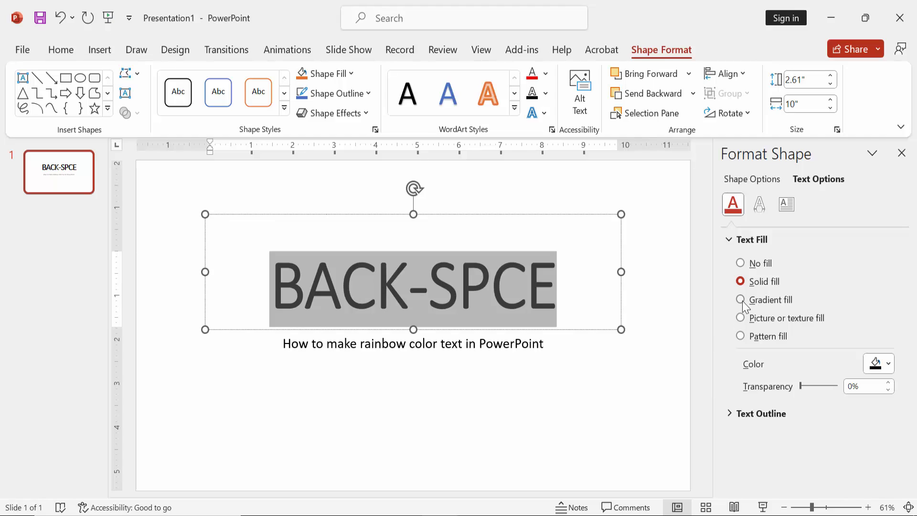
{"action": "left_click", "coordinate": [741, 299]}
{"action": "scroll", "coordinate": [766, 363], "scroll_direction": "down", "scroll_amount": 2}
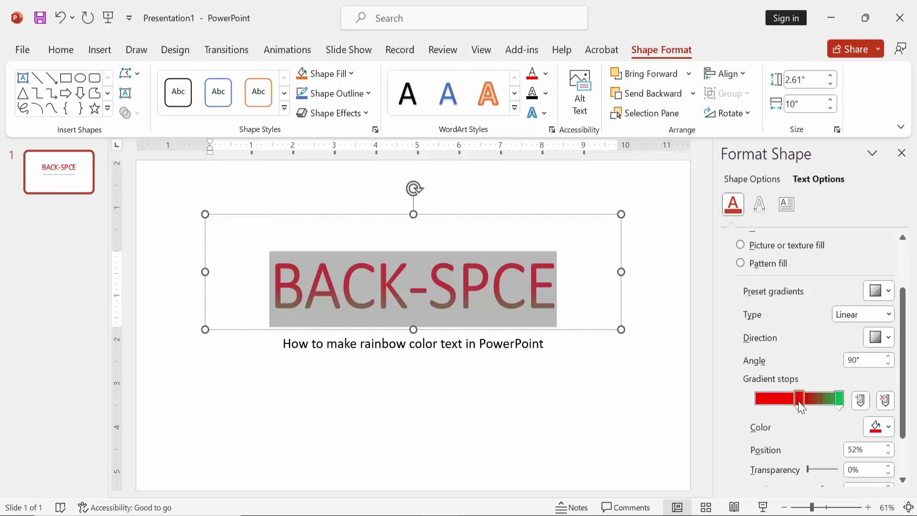
{"action": "left_click_drag", "start_coordinate": [799, 401], "coordinate": [740, 407]}
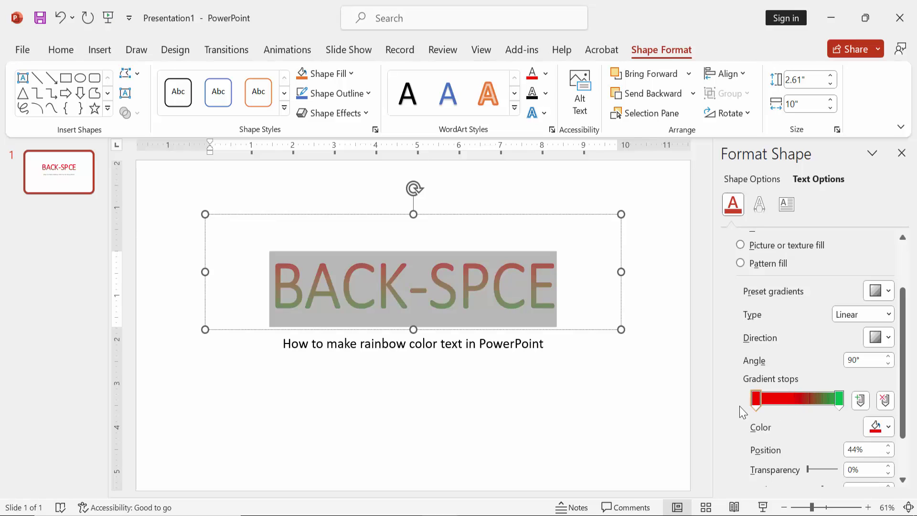
{"action": "left_click", "coordinate": [778, 398]}
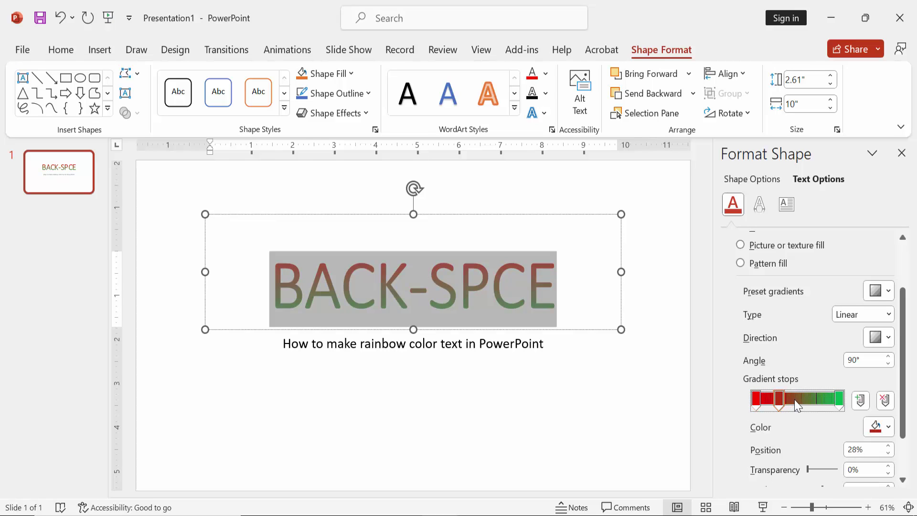
{"action": "left_click", "coordinate": [808, 398]}
{"action": "left_click", "coordinate": [761, 400]}
- Drag the gradient stops along the bar, moving one to about 75%, to spread them evenly
{"action": "left_click", "coordinate": [776, 399]}
{"action": "mouse_move", "coordinate": [773, 401]}
{"action": "left_mouse_down"}
{"action": "mouse_move", "coordinate": [822, 406]}
{"action": "mouse_move", "coordinate": [774, 406]}
{"action": "mouse_move", "coordinate": [803, 407]}
{"action": "left_mouse_up"}
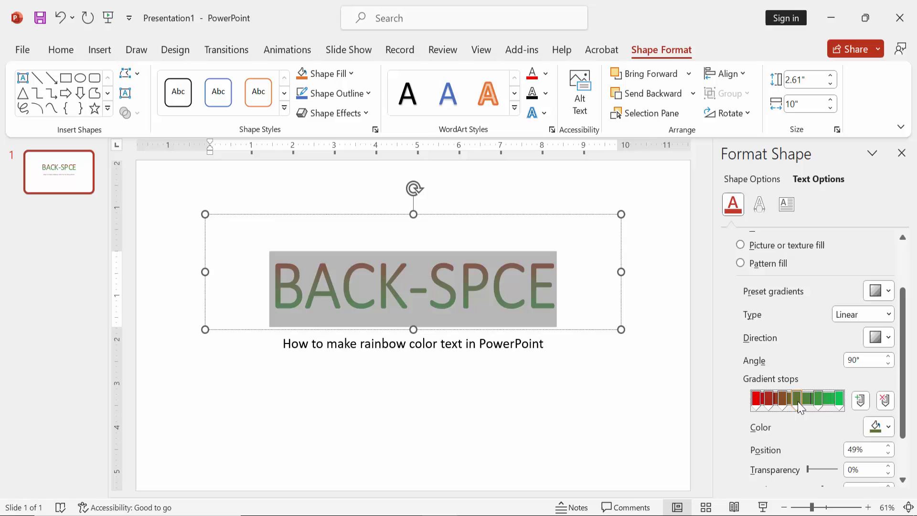
{"action": "left_click_drag", "start_coordinate": [803, 407], "coordinate": [815, 407]}
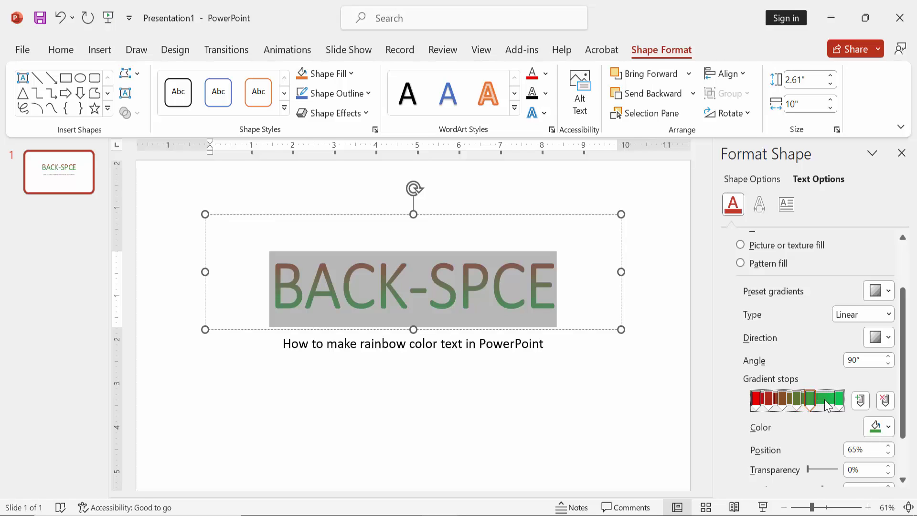
{"action": "left_click_drag", "start_coordinate": [828, 406], "coordinate": [829, 406]}
- Make the last gradient stop red and the 75% stop yellow
{"action": "left_click", "coordinate": [840, 405]}
{"action": "left_click", "coordinate": [879, 428]}
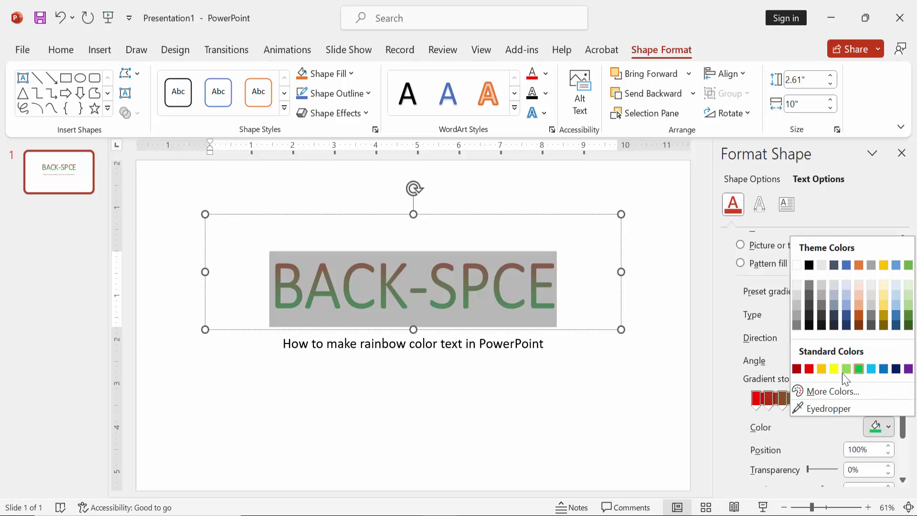
{"action": "left_click", "coordinate": [809, 368]}
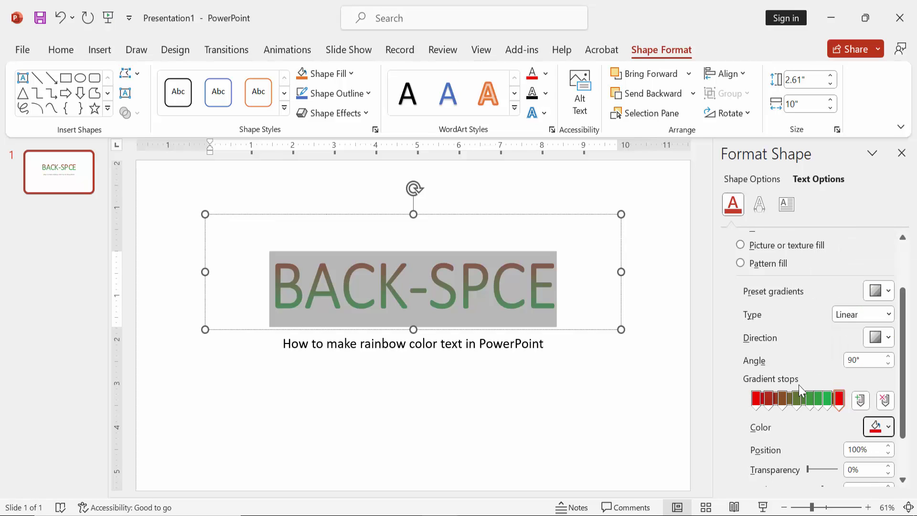
{"action": "left_click", "coordinate": [828, 406]}
{"action": "left_click", "coordinate": [820, 406]}
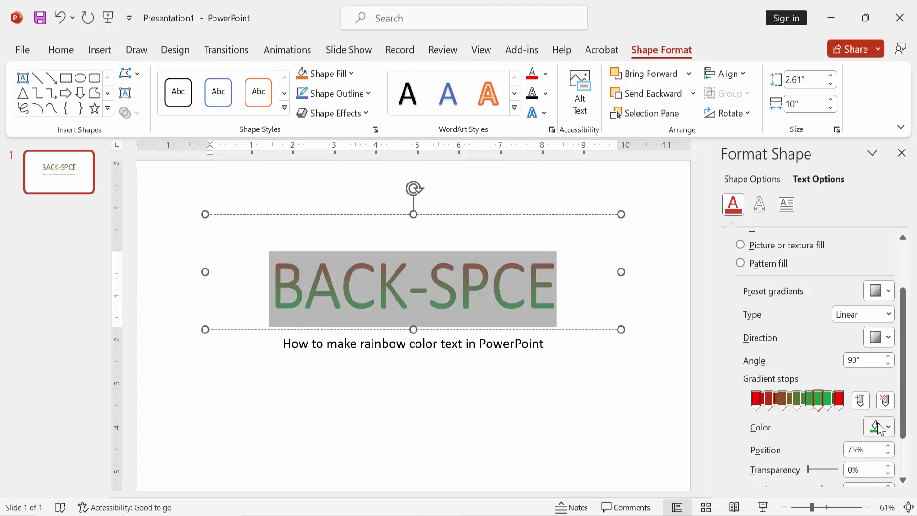
{"action": "left_click", "coordinate": [879, 427]}
{"action": "left_click", "coordinate": [883, 265]}
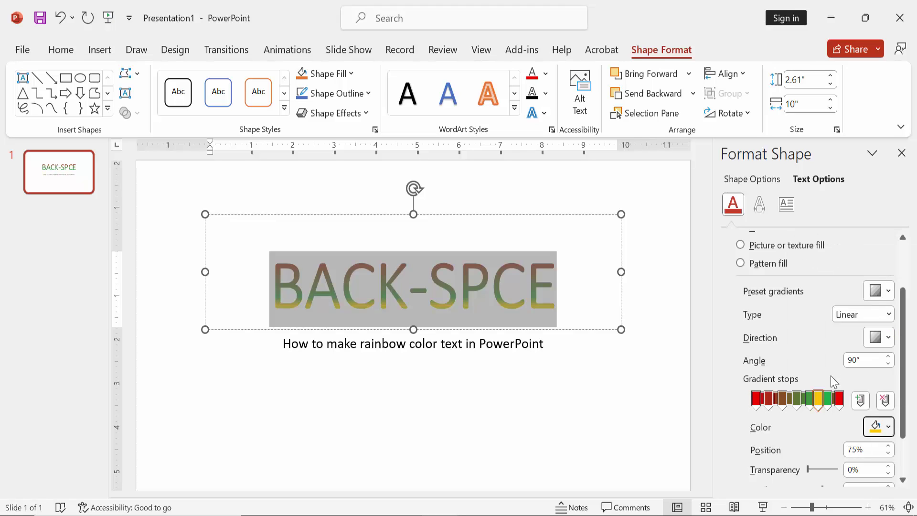
- Recolour the 65% stop blue and the next stop toward the start purple
{"action": "left_click", "coordinate": [809, 405]}
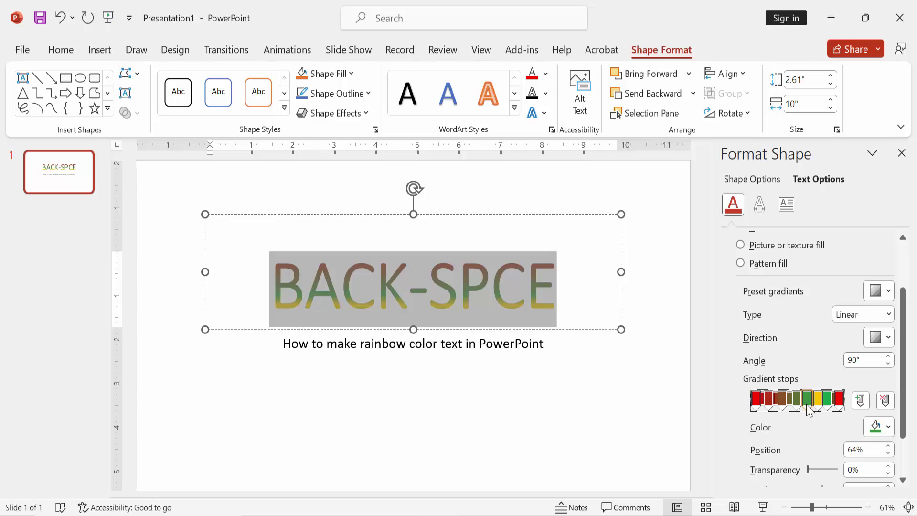
{"action": "left_click", "coordinate": [878, 428]}
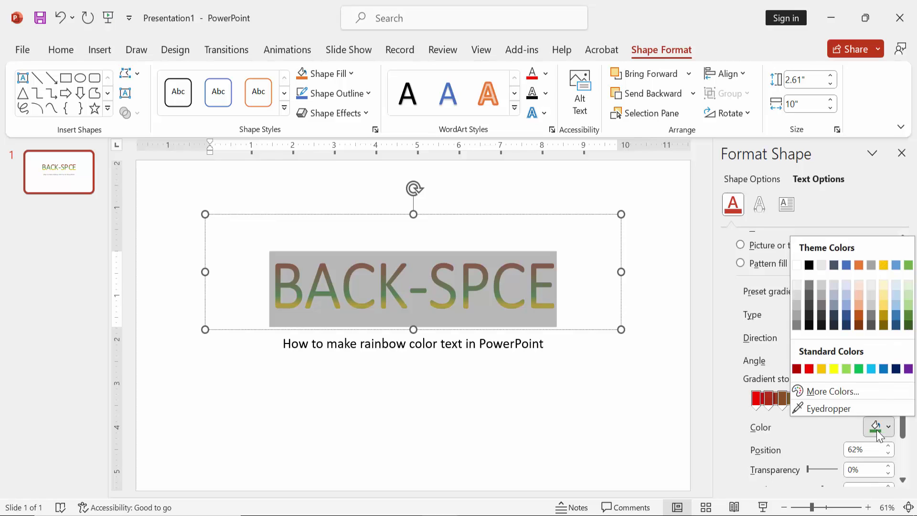
{"action": "left_click", "coordinate": [884, 368]}
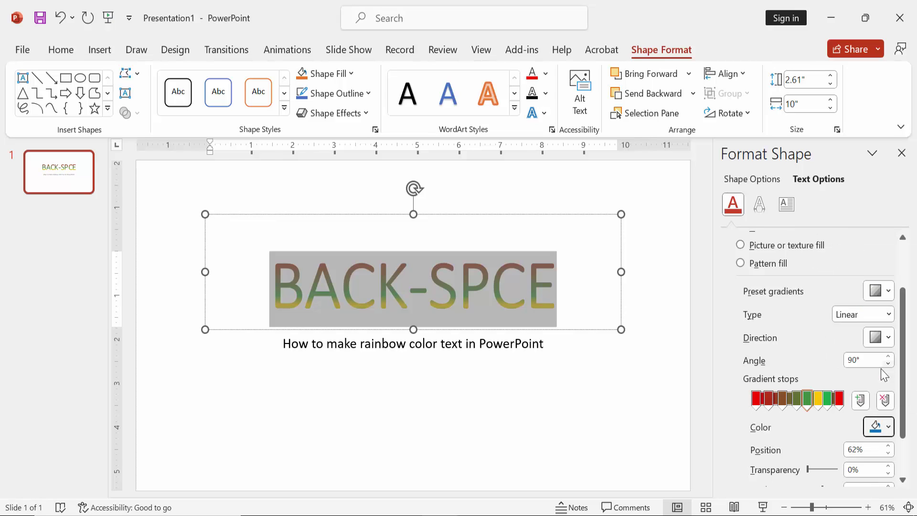
{"action": "left_click", "coordinate": [796, 400]}
{"action": "left_click_drag", "start_coordinate": [798, 402], "coordinate": [795, 403]}
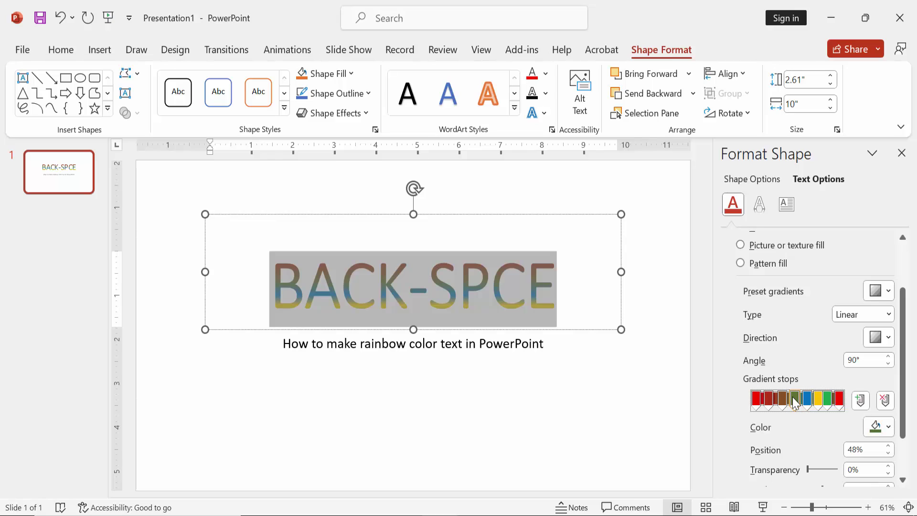
{"action": "left_click", "coordinate": [878, 428]}
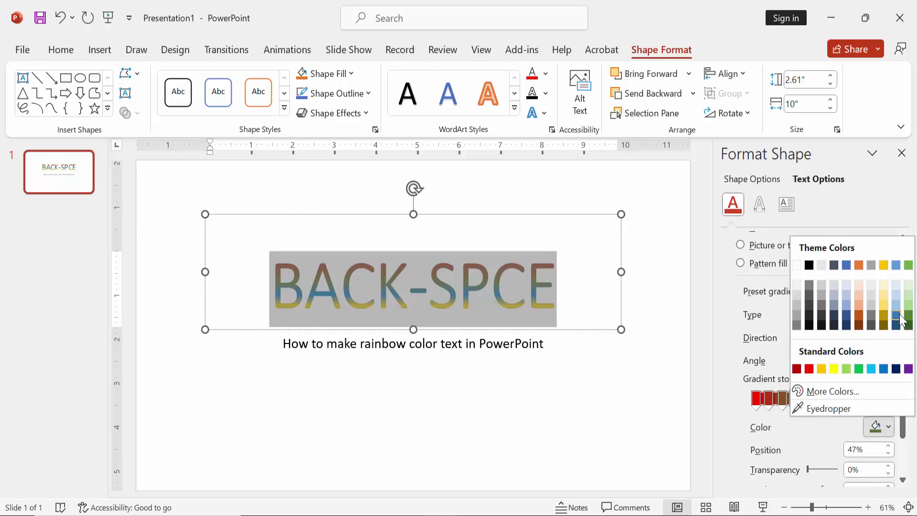
{"action": "left_click", "coordinate": [908, 368]}
- Change the brown stop at 32% to yellow
{"action": "left_click", "coordinate": [782, 399]}
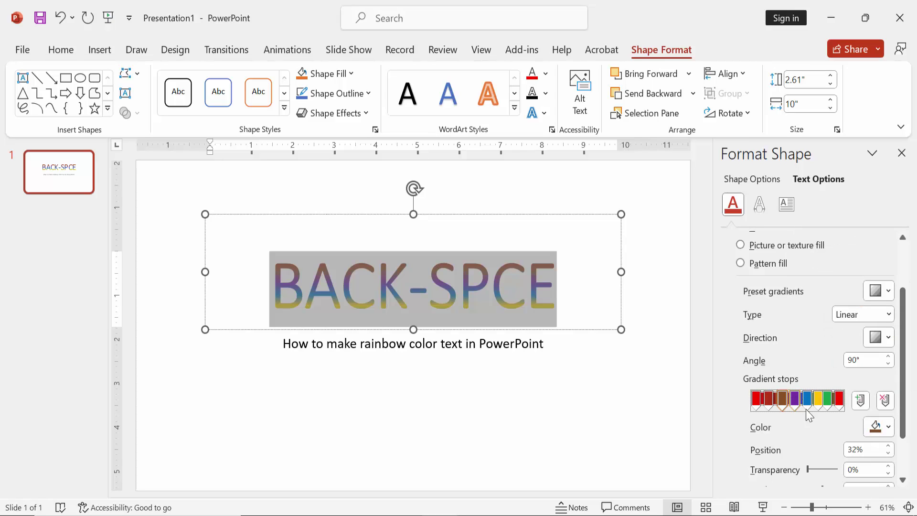
{"action": "left_click", "coordinate": [878, 428]}
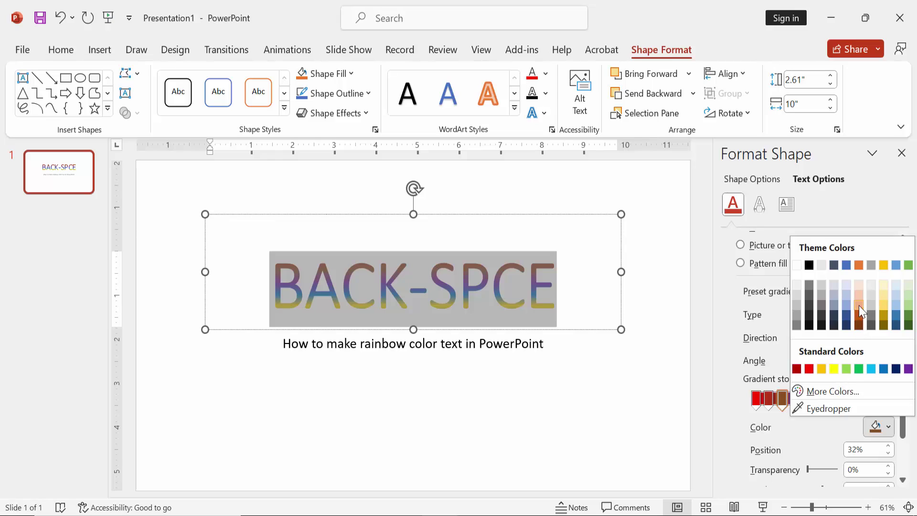
{"action": "left_click", "coordinate": [883, 294]}
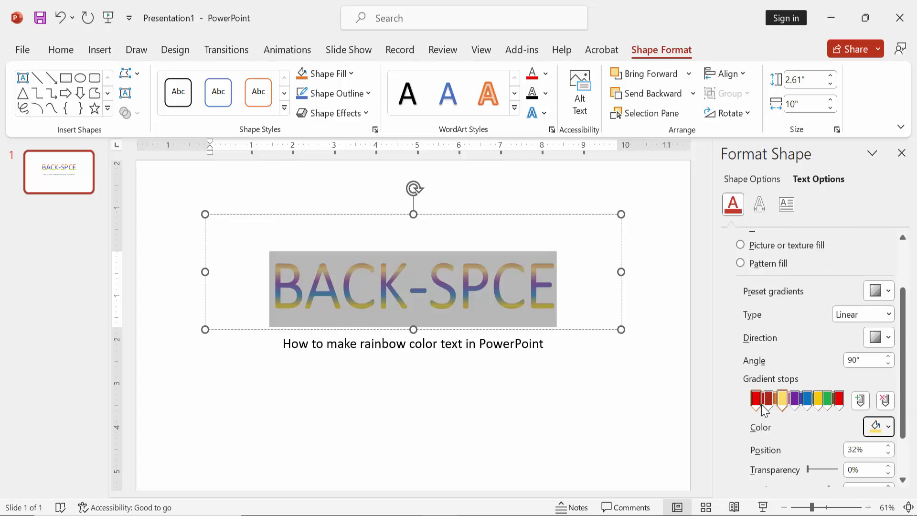
- Close the Format Shape pane and deselect the title and subtitle to show the rainbow BACK-SPCE slide
{"action": "left_click", "coordinate": [901, 153]}
{"action": "left_click", "coordinate": [683, 313]}
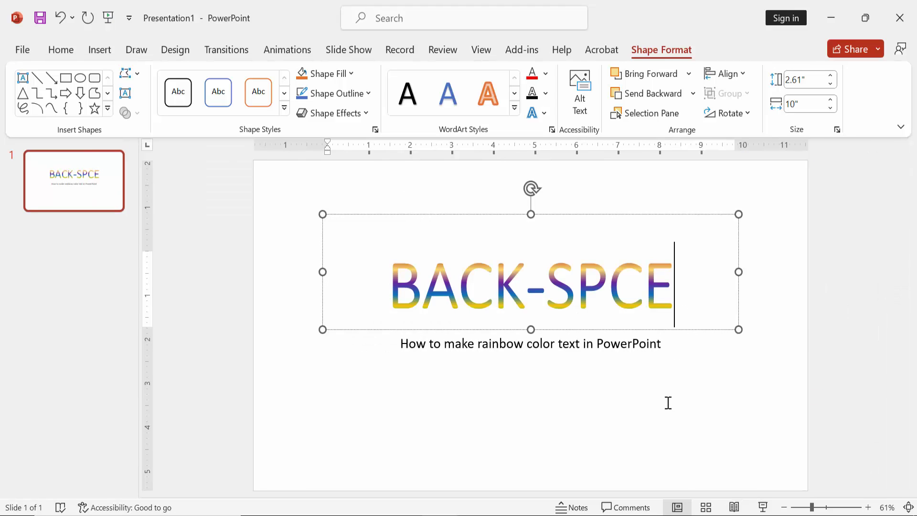
{"action": "left_click", "coordinate": [744, 379]}
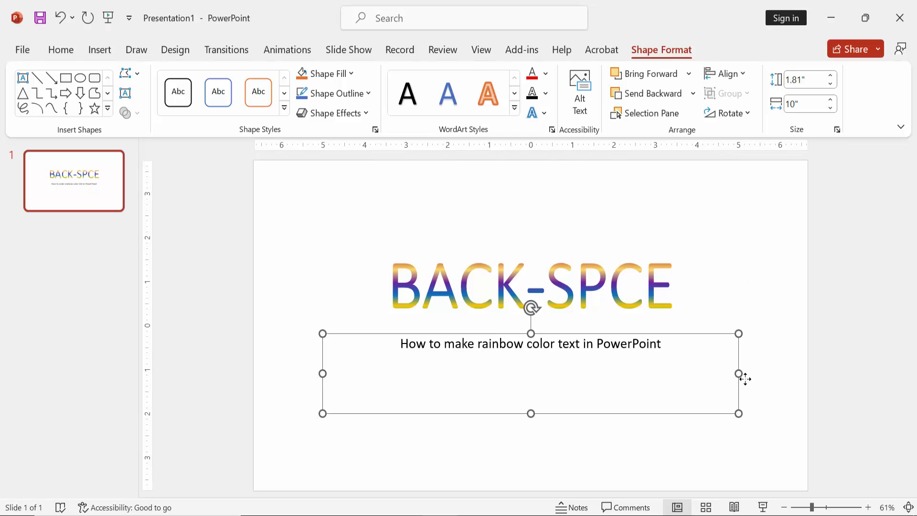
{"action": "left_click", "coordinate": [800, 360]}
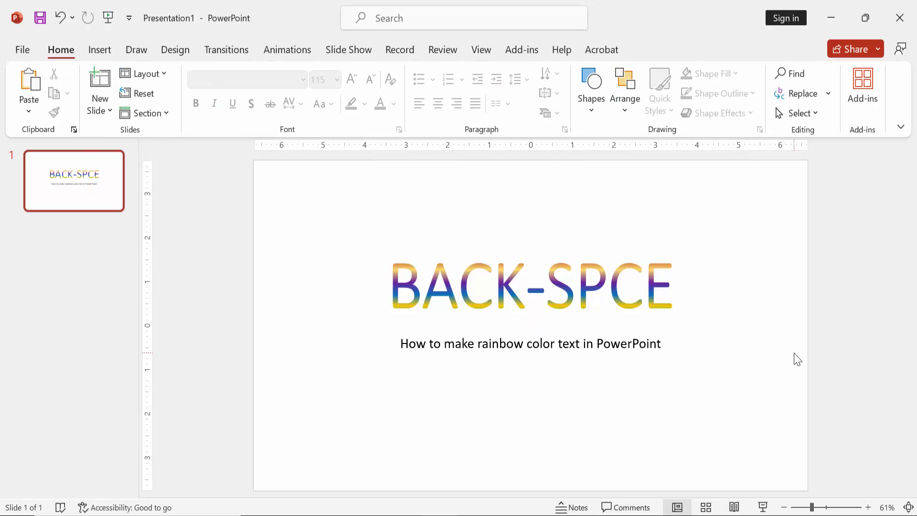